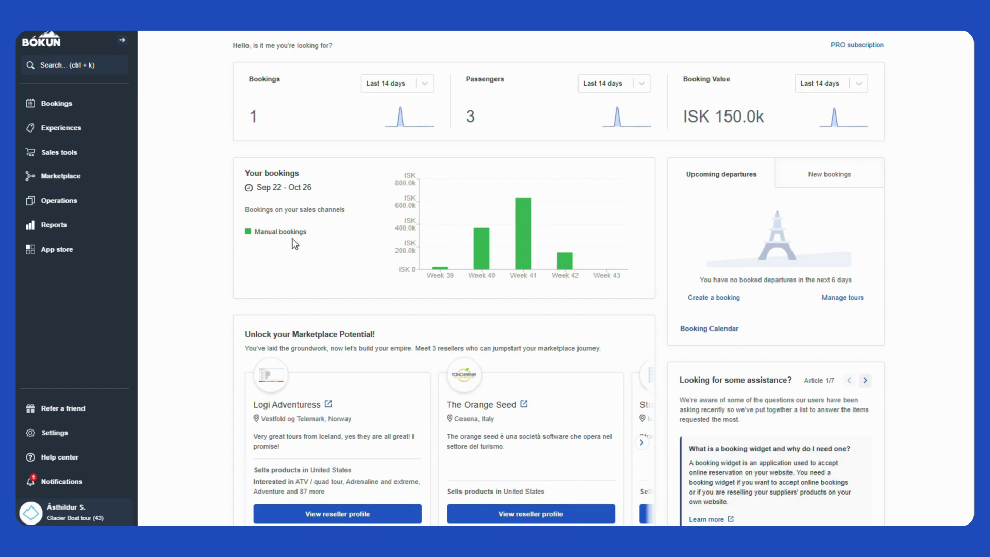
# - Check Boat tour - private's Availability resource management step, then open the general Resource management page
pyautogui.click(66, 130)
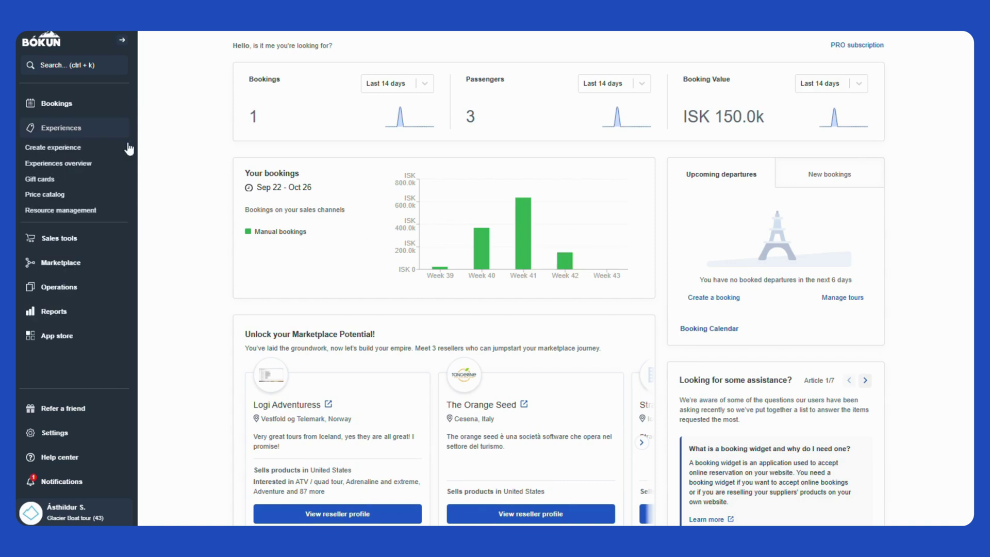
pyautogui.click(81, 211)
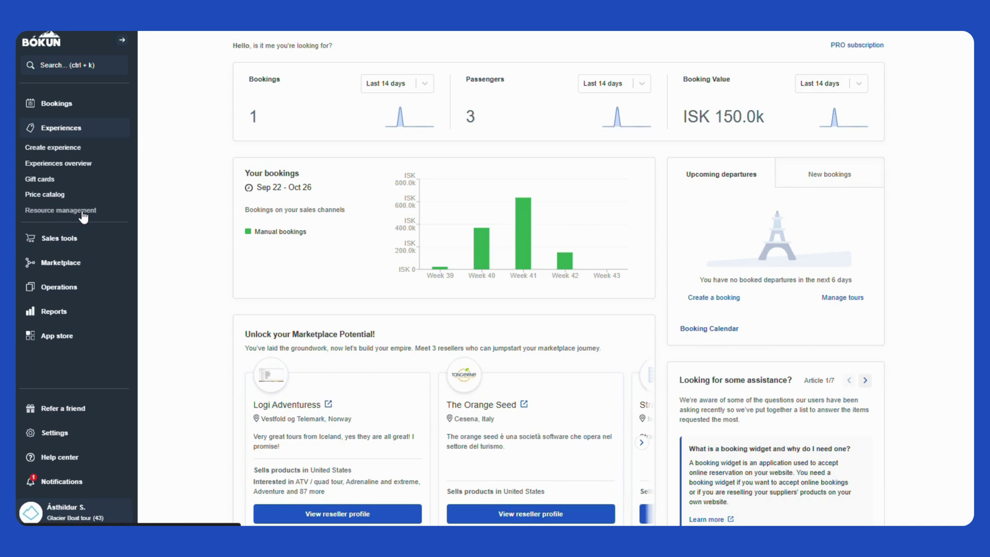
pyautogui.click(76, 166)
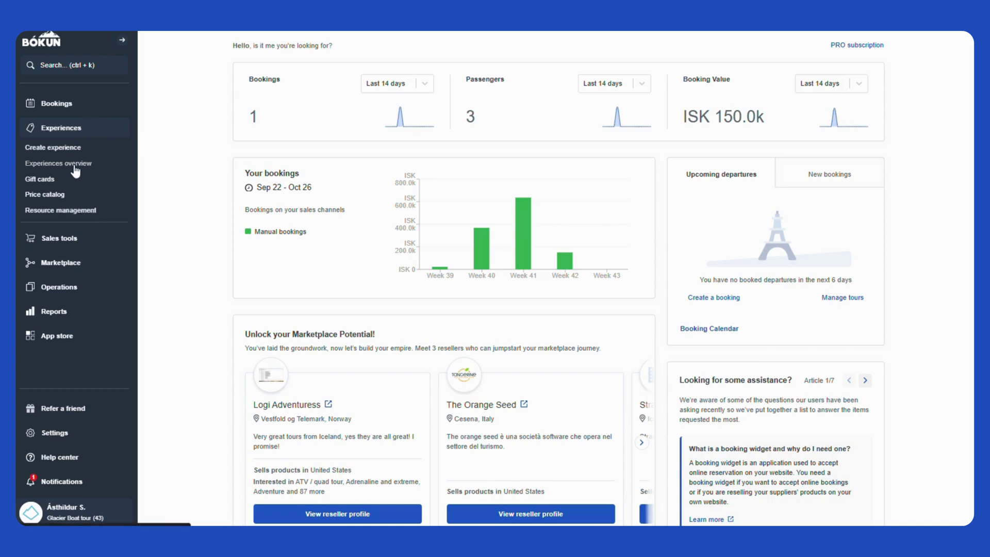
pyautogui.click(458, 243)
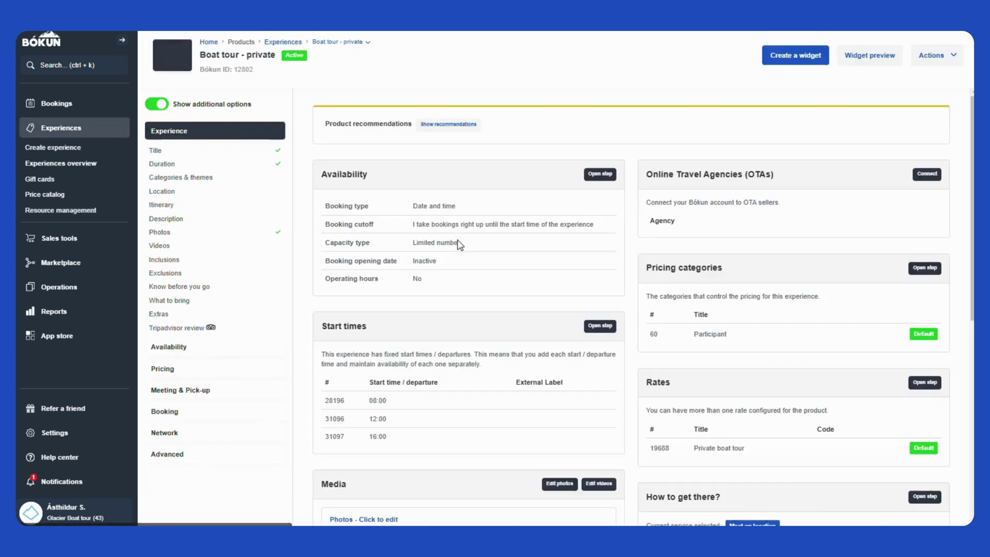
pyautogui.click(203, 355)
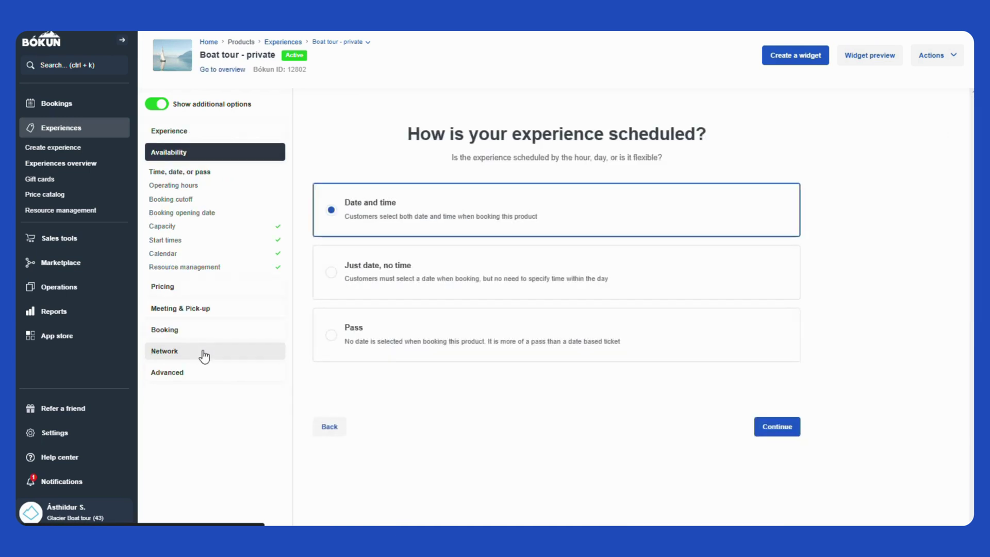
pyautogui.click(209, 269)
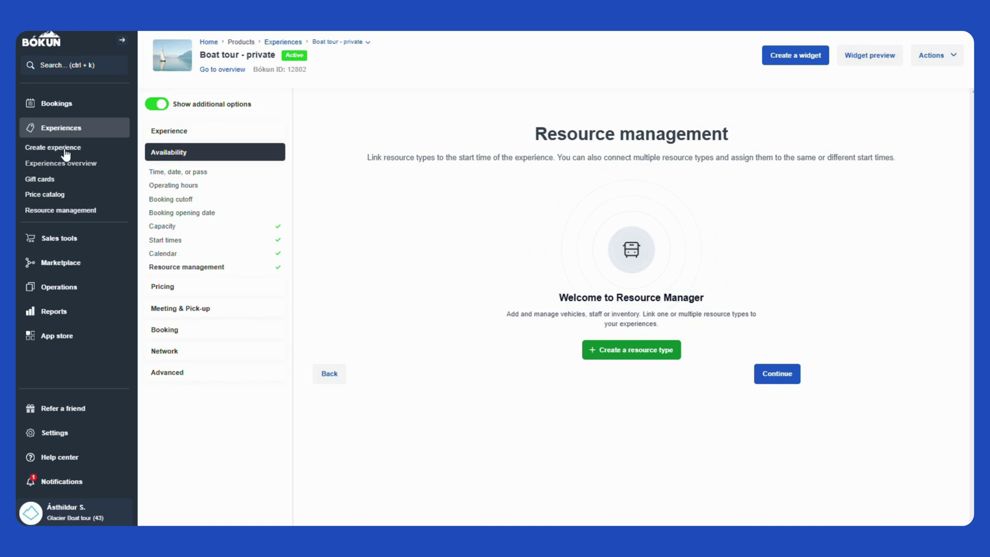
pyautogui.click(81, 212)
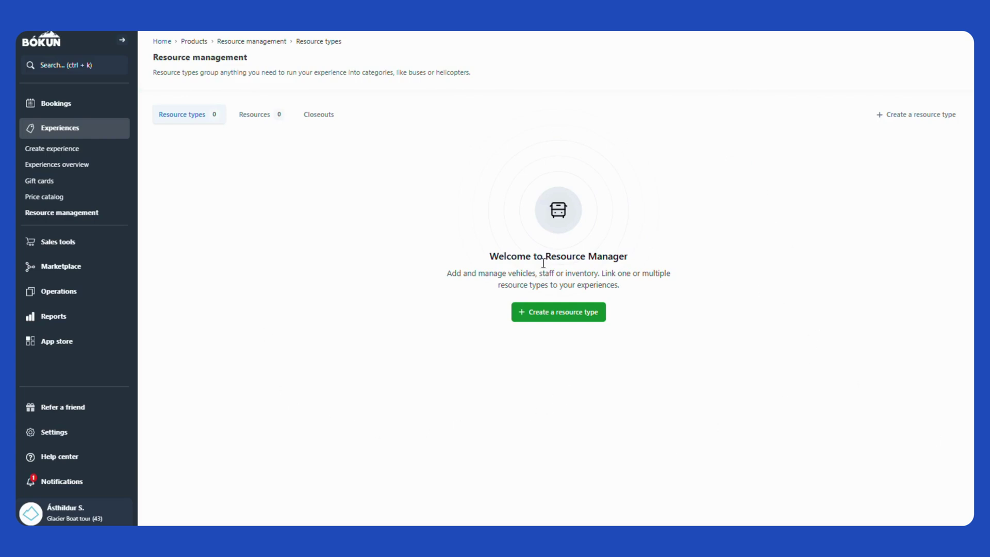
# - Create a new resource type named 'Boats for Private tours'
pyautogui.click(569, 318)
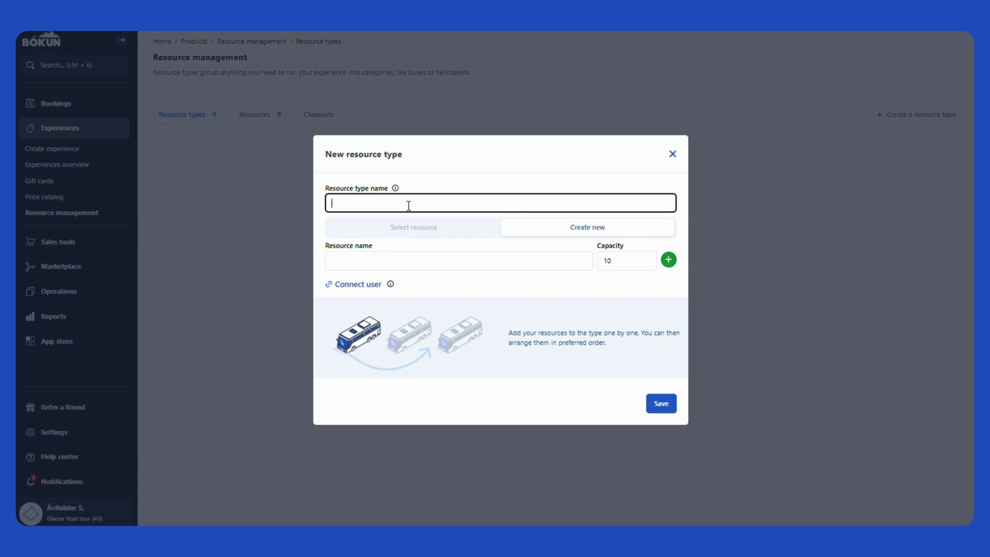
pyautogui.write('Boats for Private tours')
pyautogui.click(441, 180)
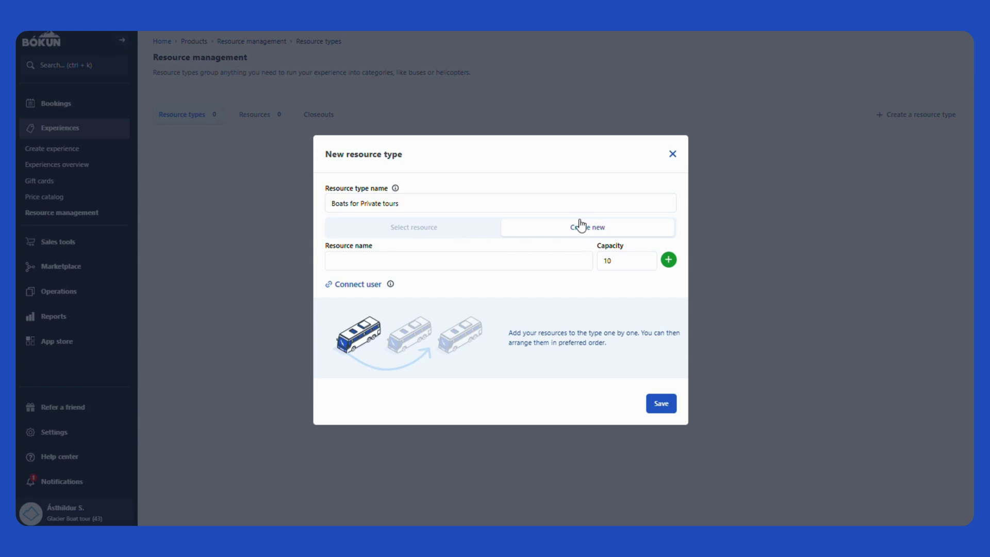
# - Add resource Boat 1 with capacity 8
pyautogui.click(366, 262)
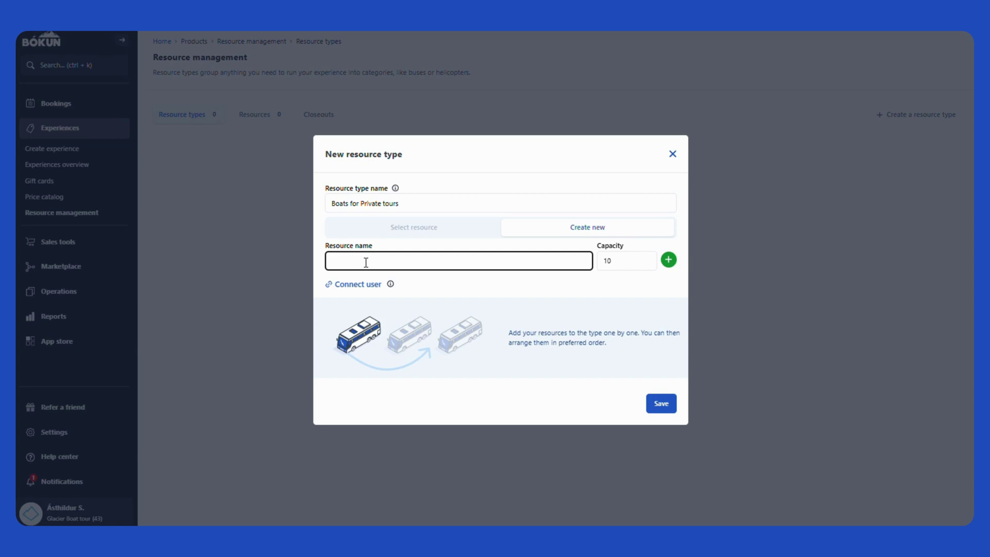
pyautogui.write('Boat 1')
pyautogui.click(600, 261)
pyautogui.write('8')
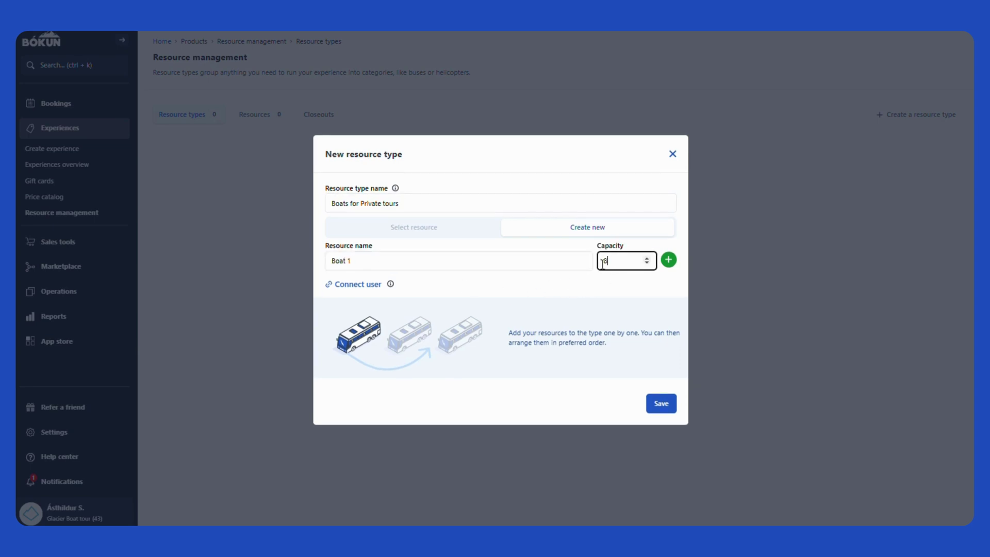
pyautogui.click(622, 289)
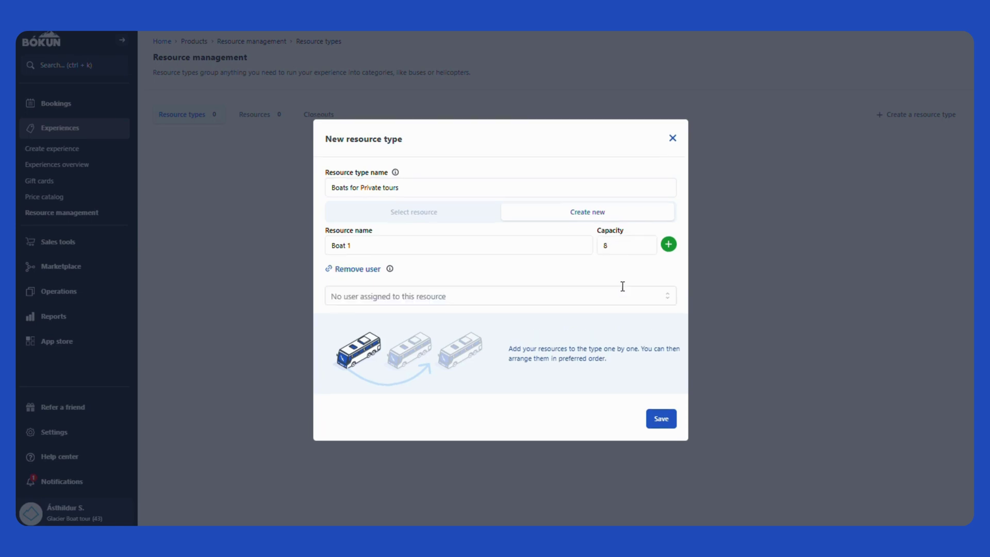
pyautogui.click(672, 244)
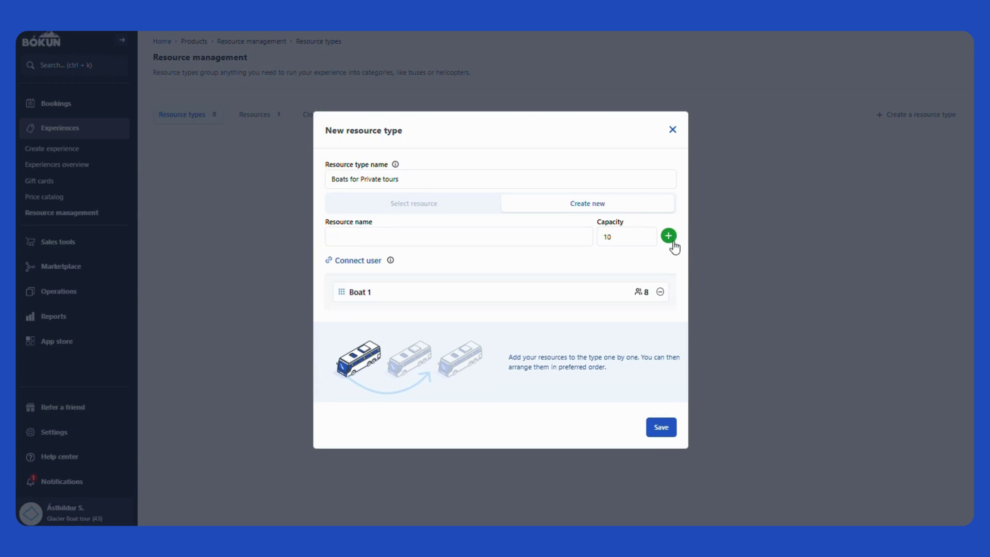
# - Add resource Boat 2 with capacity 8
pyautogui.click(431, 246)
pyautogui.write('Boat 2')
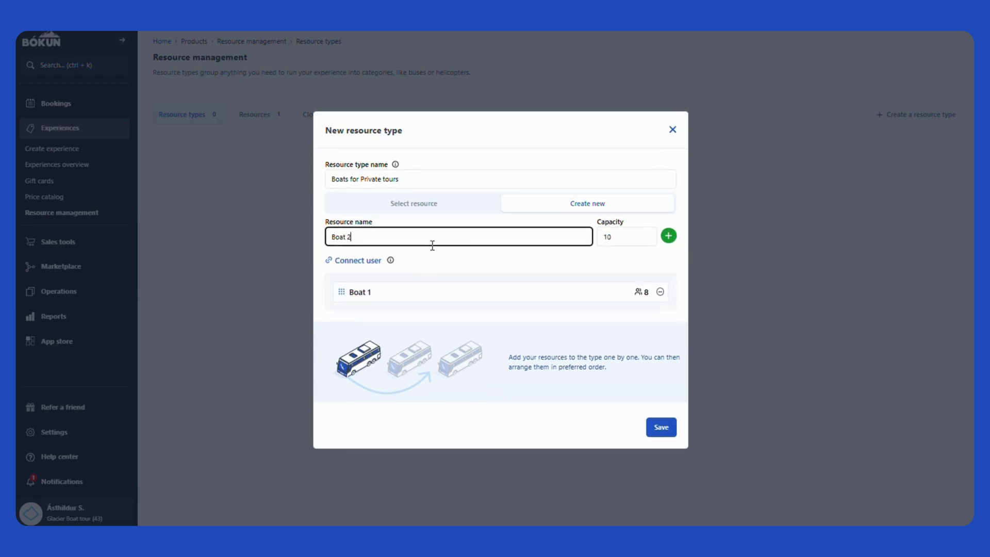
pyautogui.press('Tab')
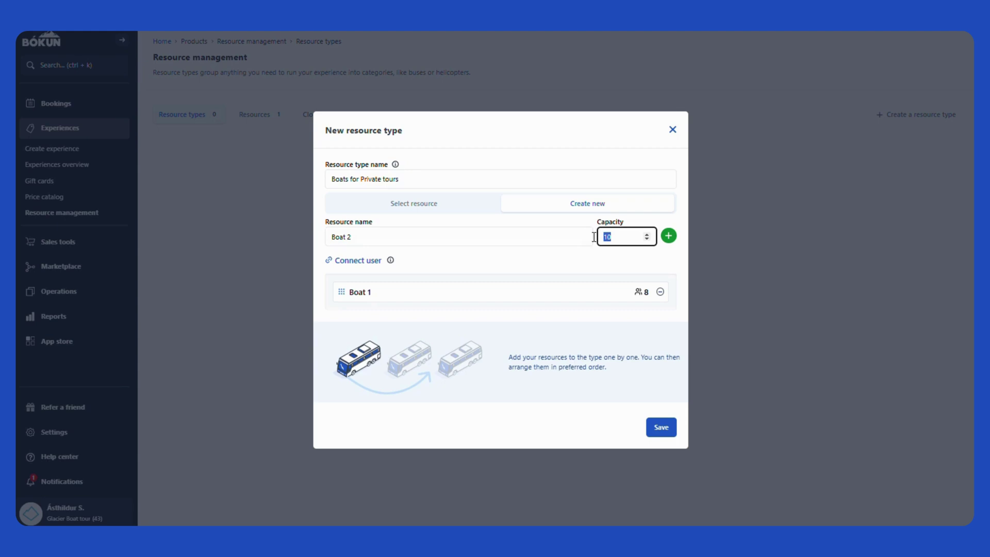
pyautogui.write('8')
pyautogui.click(668, 235)
# - Add resource Boat 3 with capacity 16
pyautogui.click(378, 218)
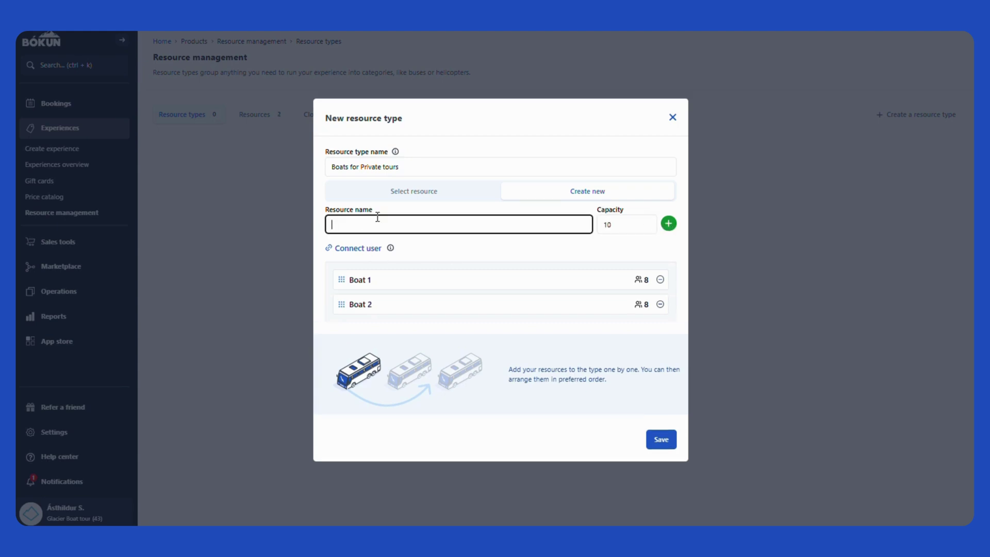
pyautogui.write('Boat 3')
pyautogui.press('Tab')
pyautogui.write('16')
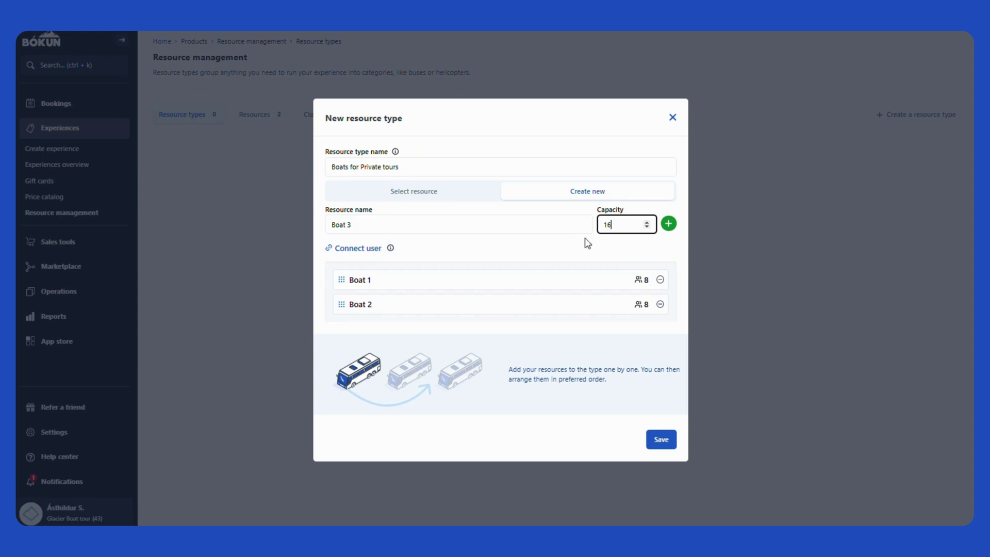
pyautogui.click(669, 223)
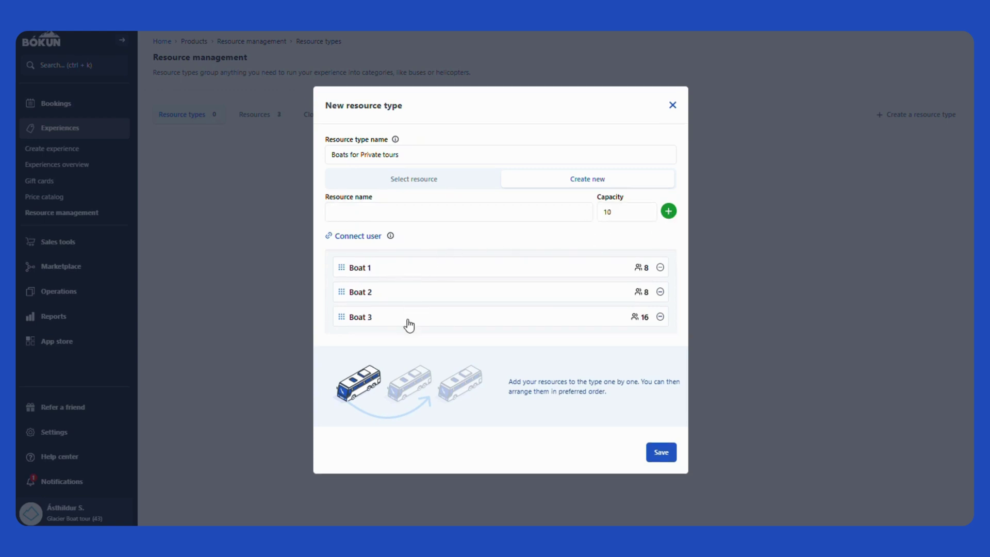
# - Save the Boats for Private tours type and review its three linked boats
pyautogui.click(672, 456)
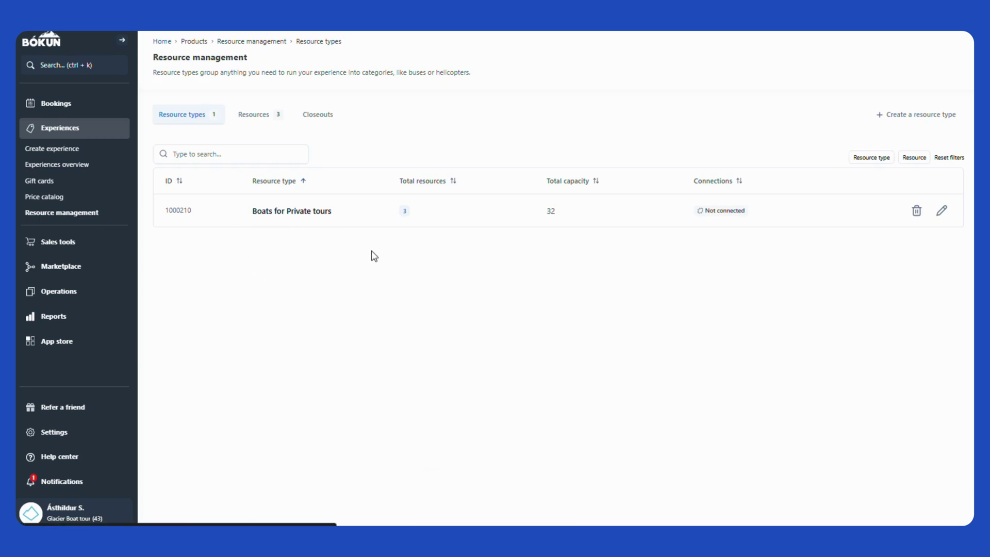
pyautogui.click(405, 211)
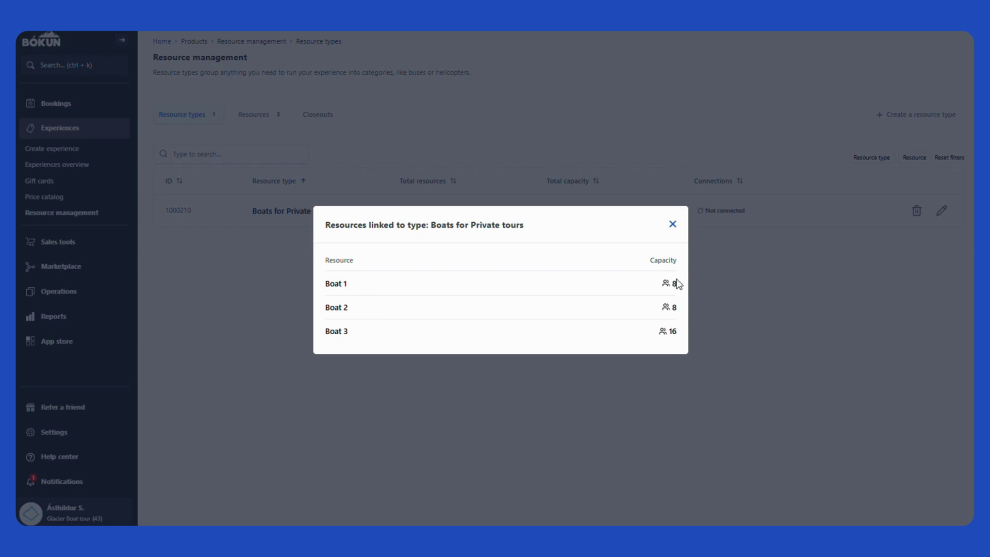
pyautogui.click(672, 224)
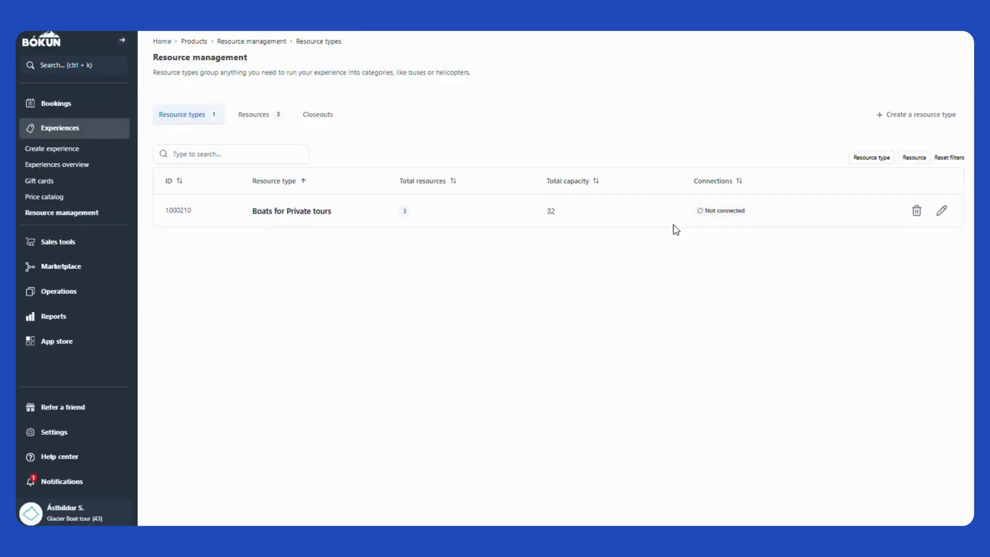
# - Choose Boat tour - private as the experience to connect
pyautogui.click(727, 212)
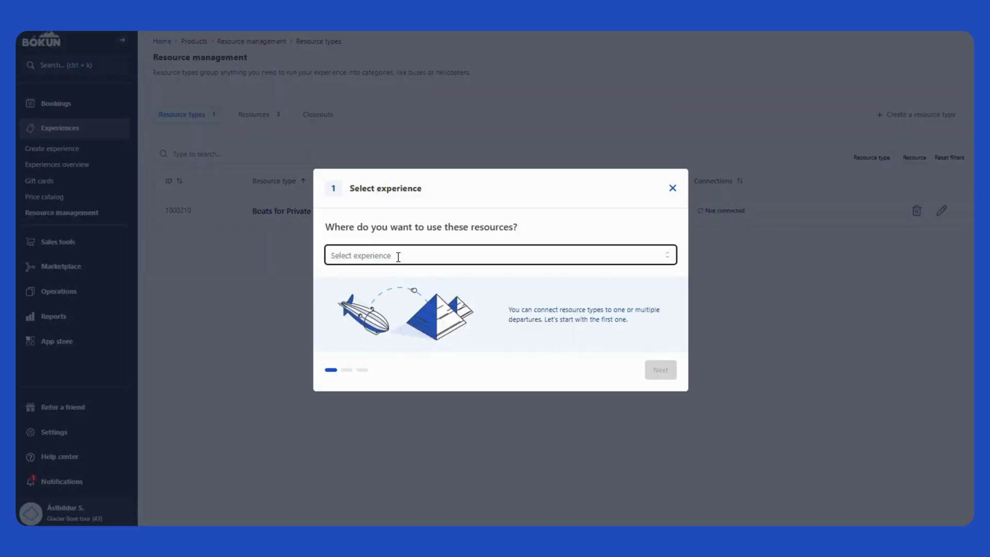
pyautogui.click(470, 255)
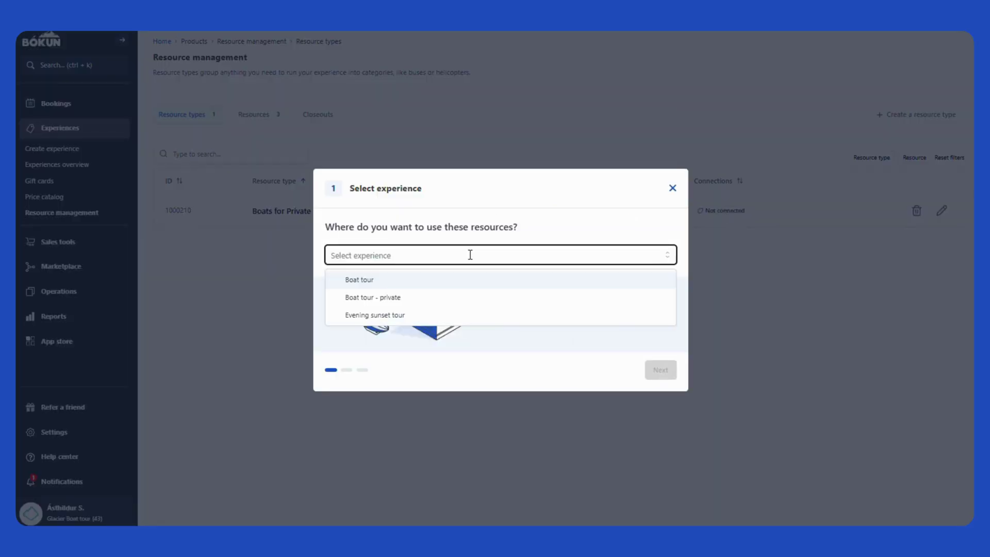
pyautogui.click(454, 306)
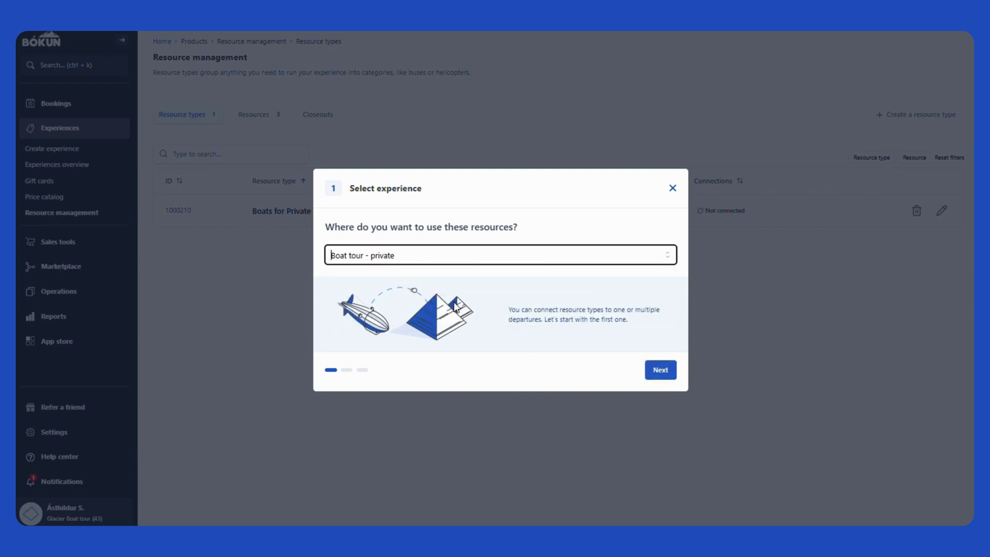
pyautogui.click(660, 372)
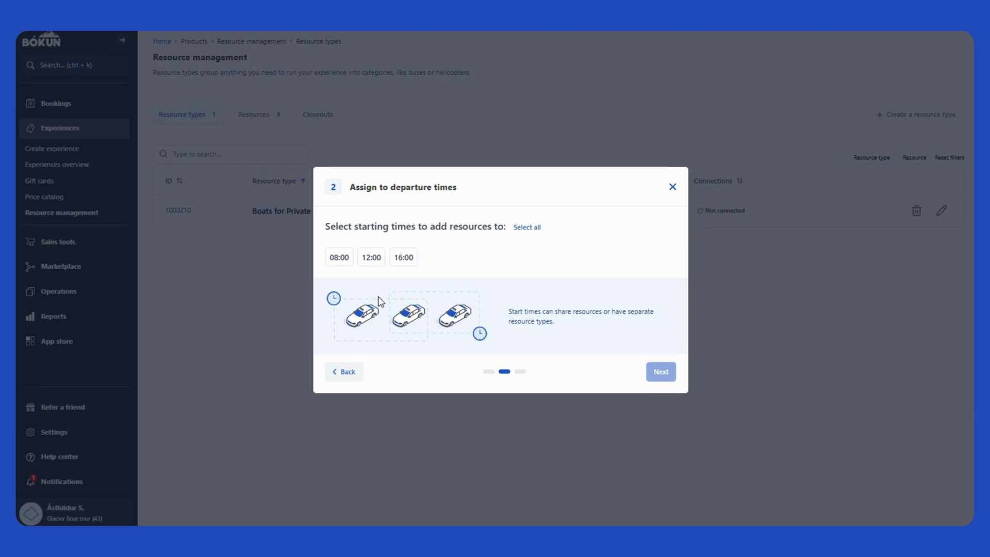
# - Select all start times (08:00, 12:00, 16:00) for the connection
pyautogui.click(338, 263)
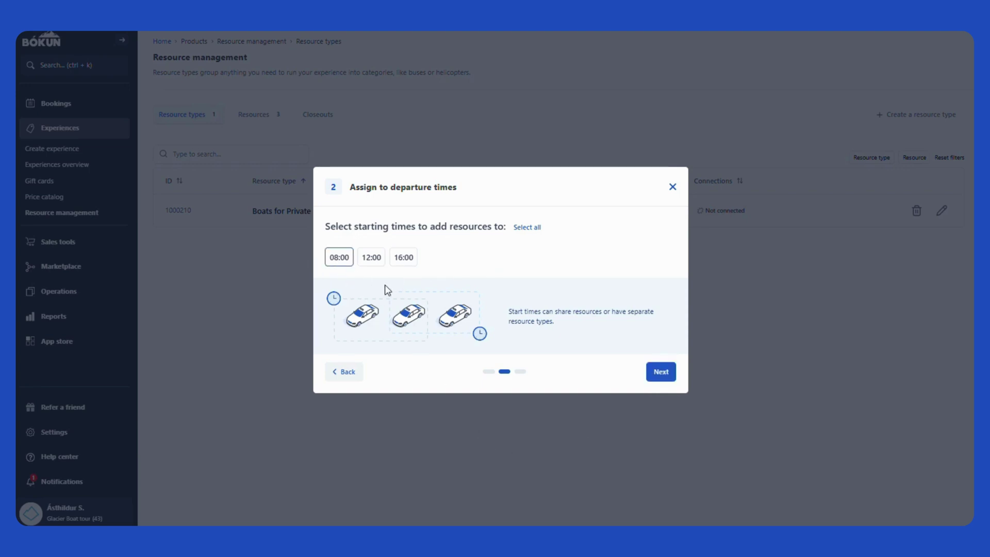
pyautogui.click(400, 264)
pyautogui.click(375, 268)
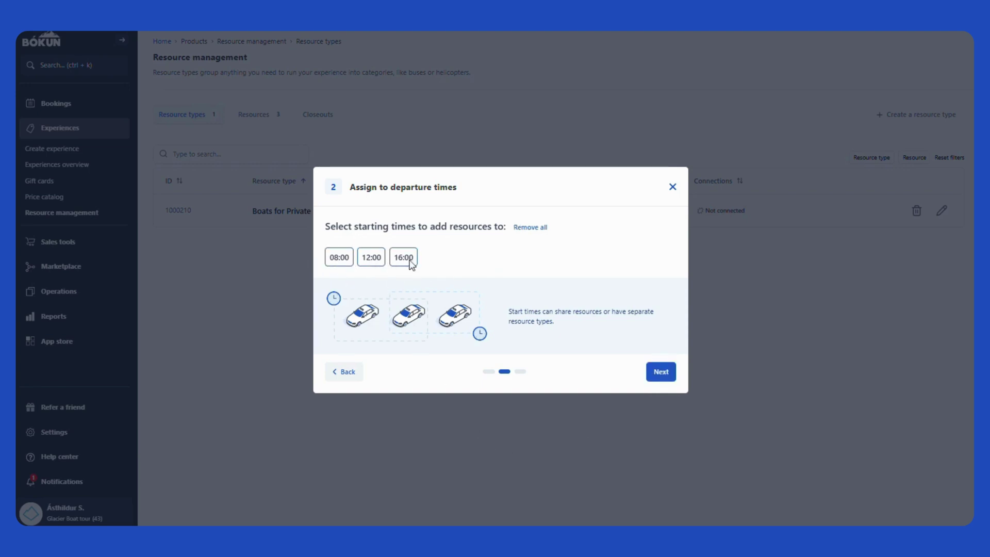
pyautogui.click(530, 230)
pyautogui.click(662, 372)
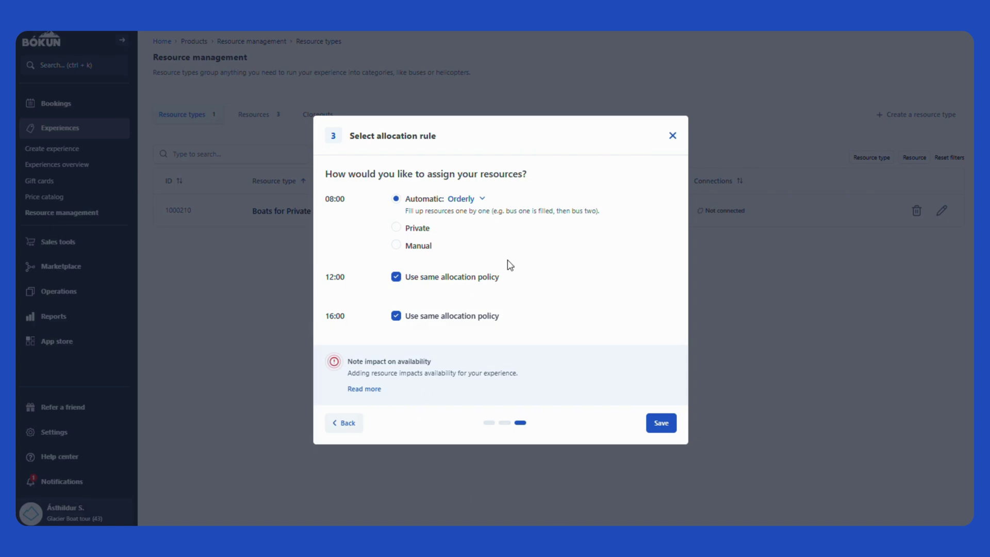
# - Set the 08:00 allocation rule to Private, with 12:00 and 16:00 reusing that policy
pyautogui.click(486, 203)
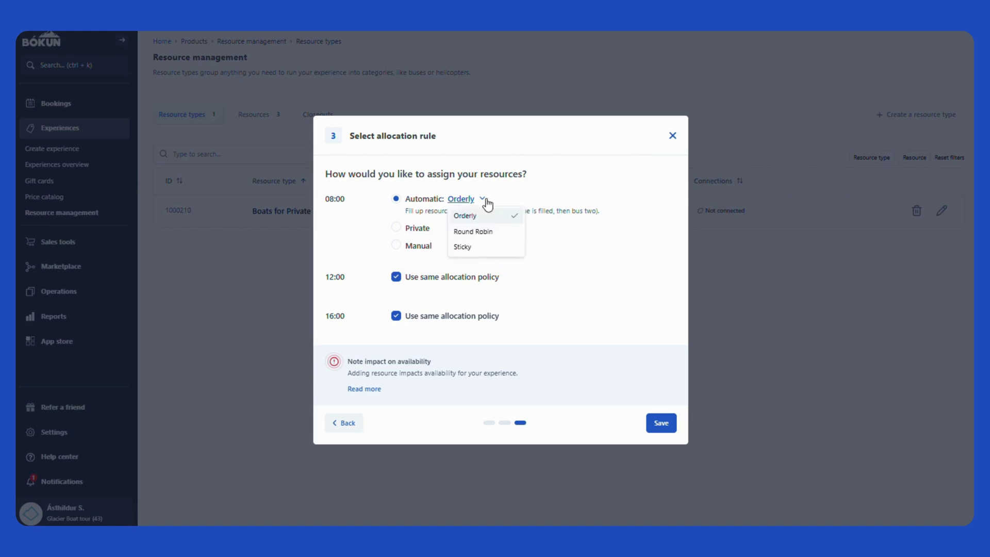
pyautogui.click(494, 246)
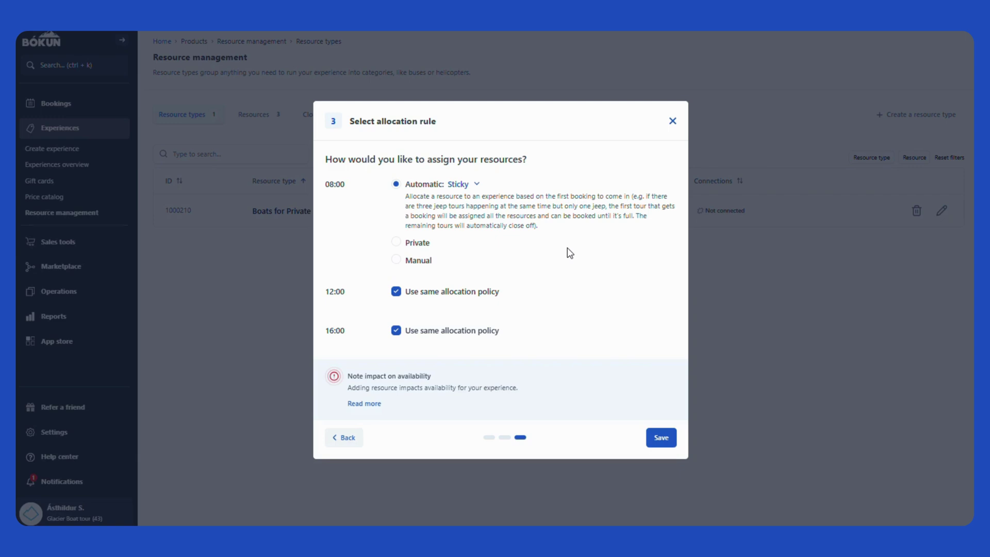
pyautogui.click(400, 242)
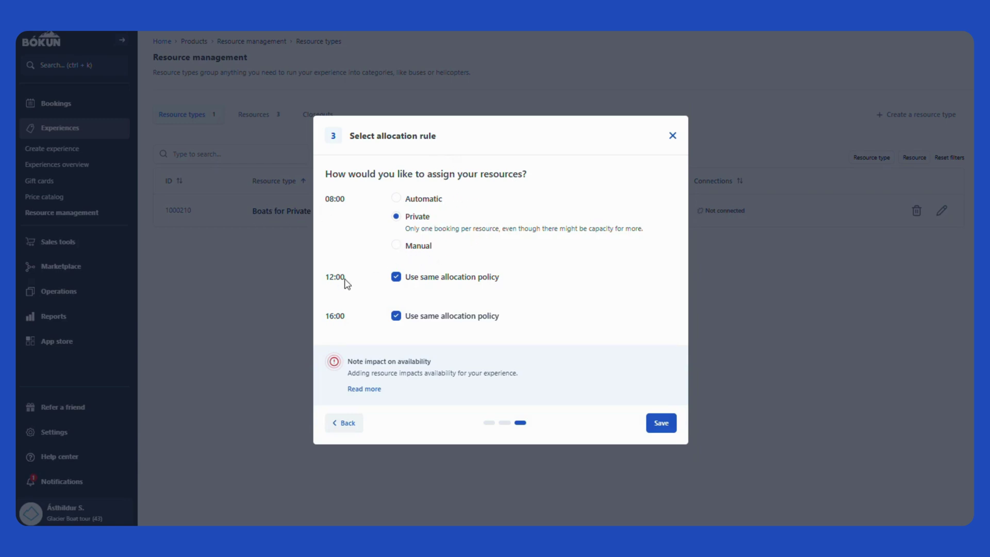
pyautogui.click(397, 278)
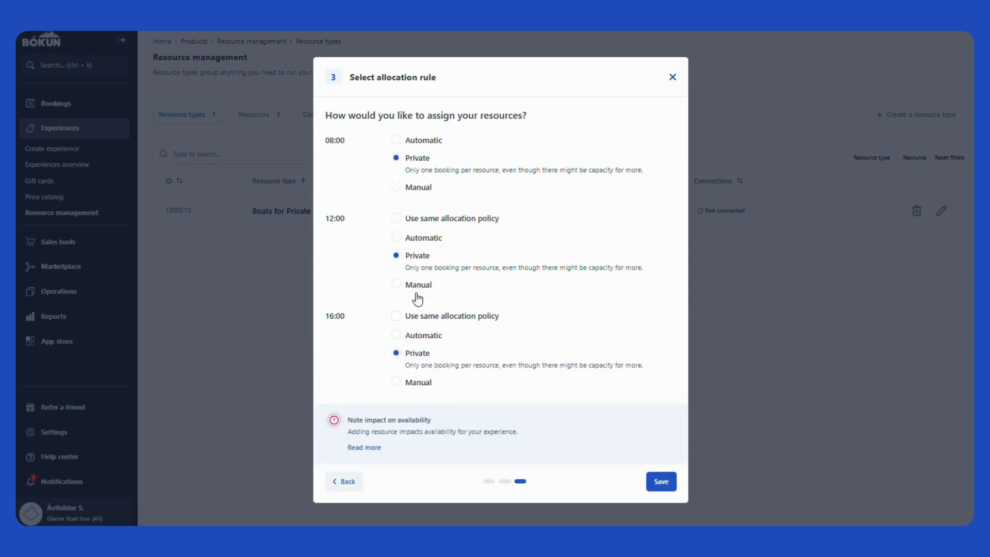
pyautogui.click(397, 220)
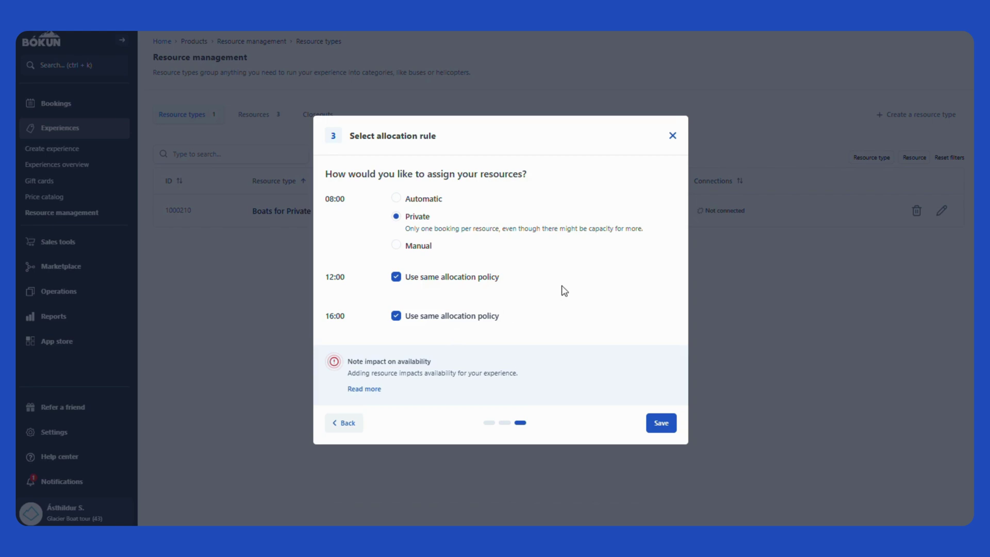
# - Save the connection and review its three start times: 08:00, 12:00 and 16:00
pyautogui.click(664, 425)
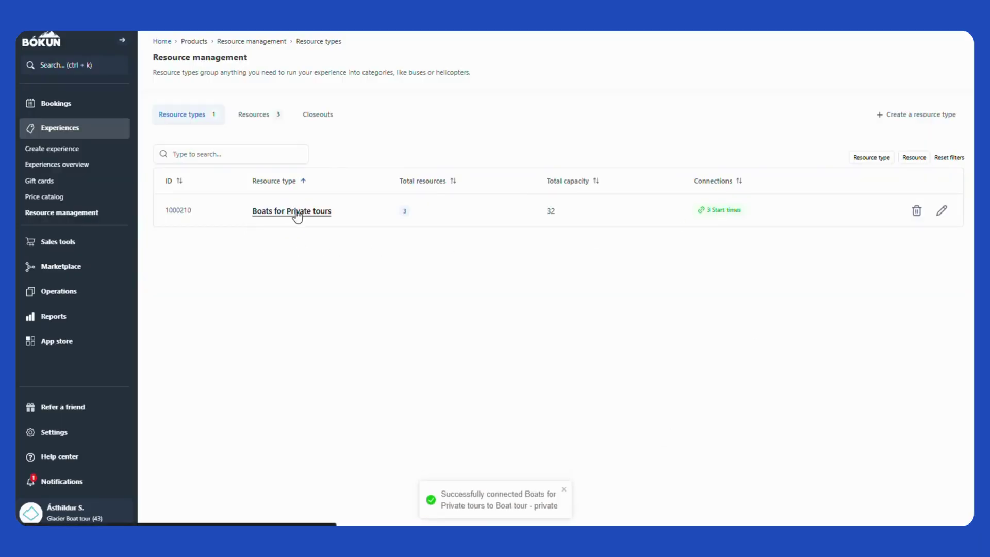
pyautogui.click(726, 212)
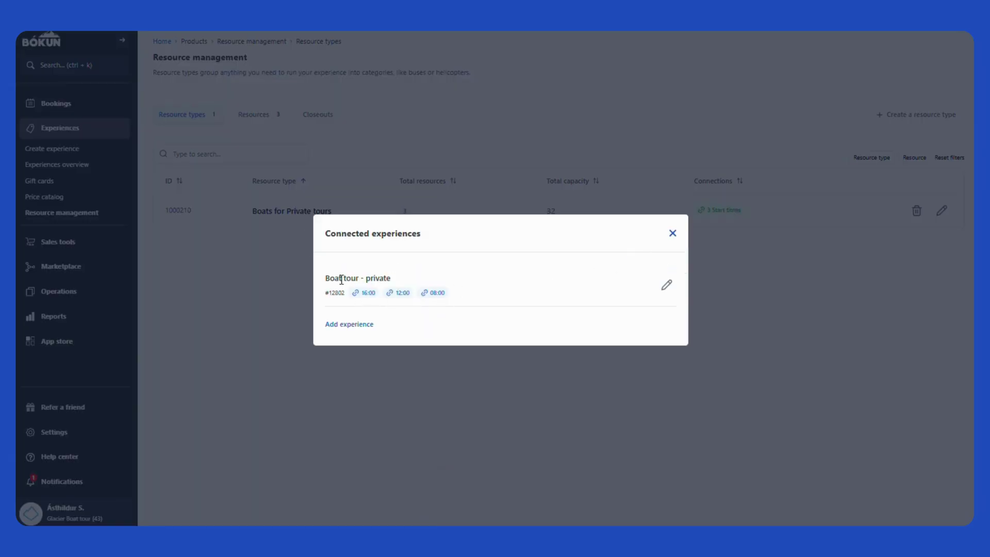
pyautogui.click(676, 234)
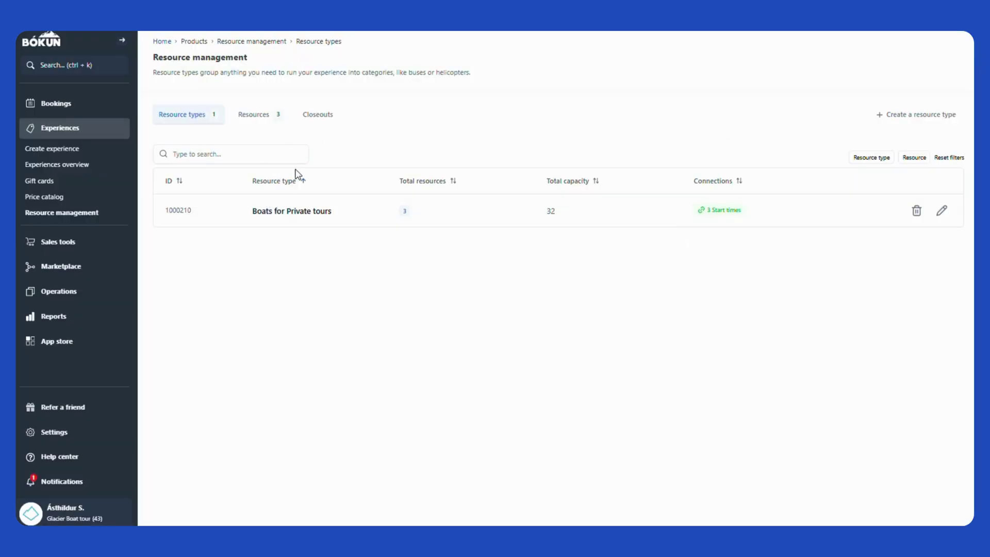
pyautogui.click(918, 120)
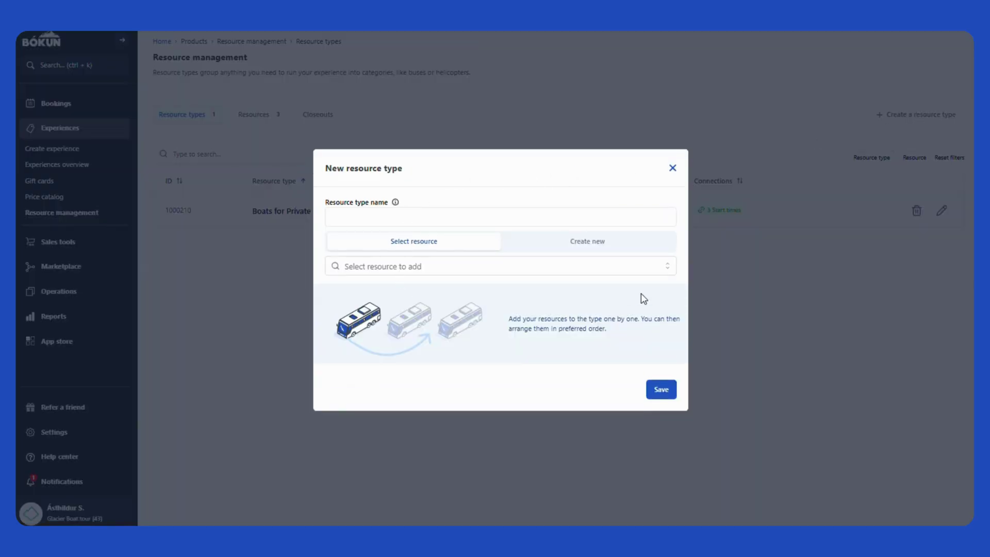
pyautogui.click(673, 168)
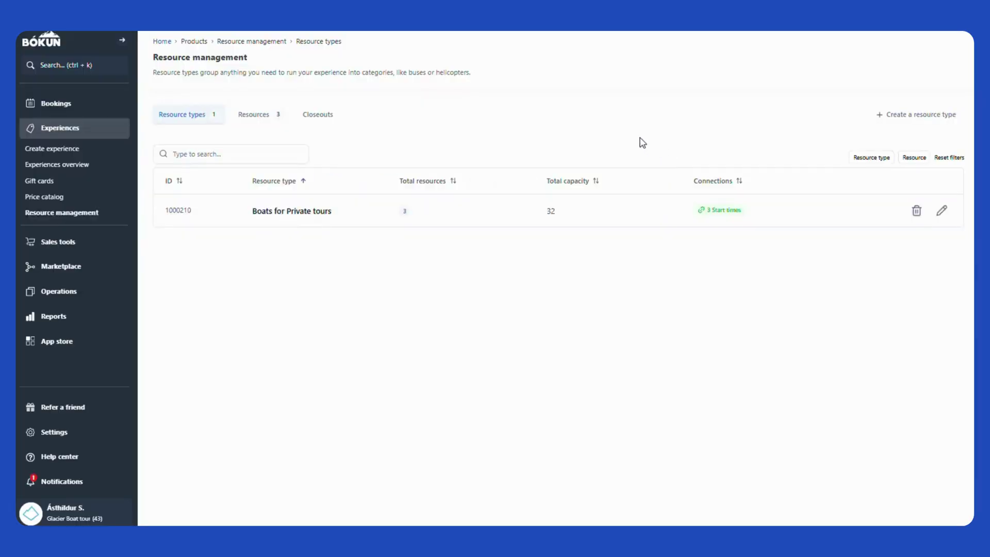
pyautogui.click(268, 120)
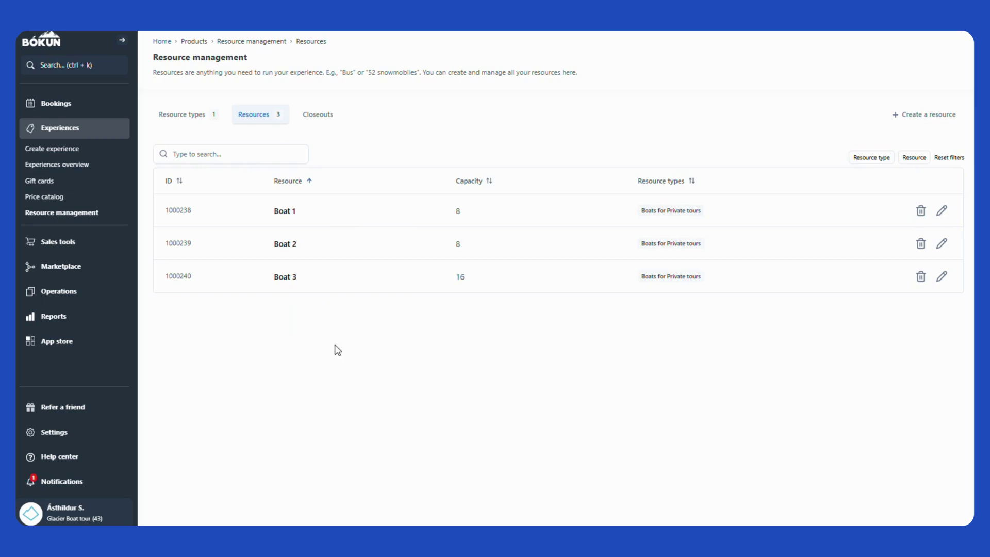
pyautogui.click(310, 117)
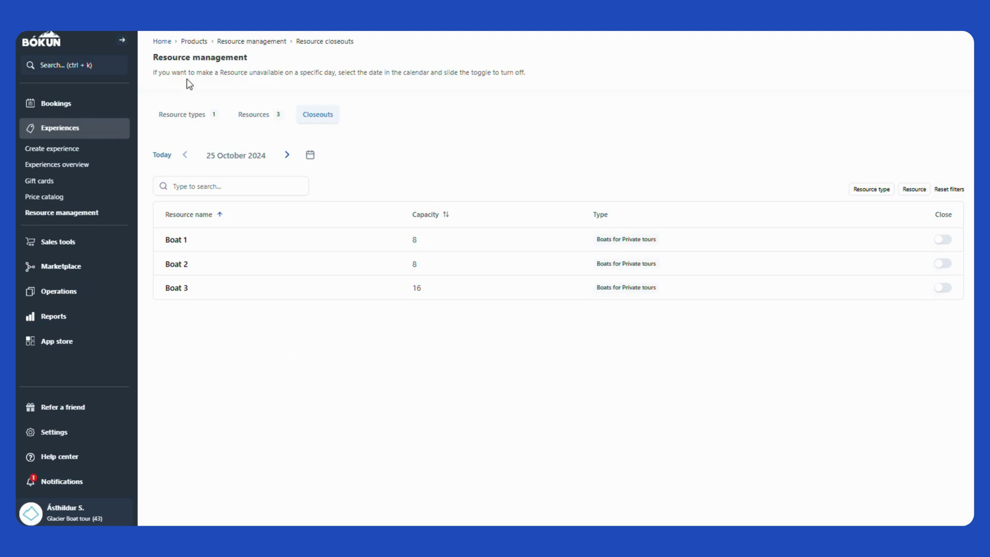
pyautogui.click(186, 116)
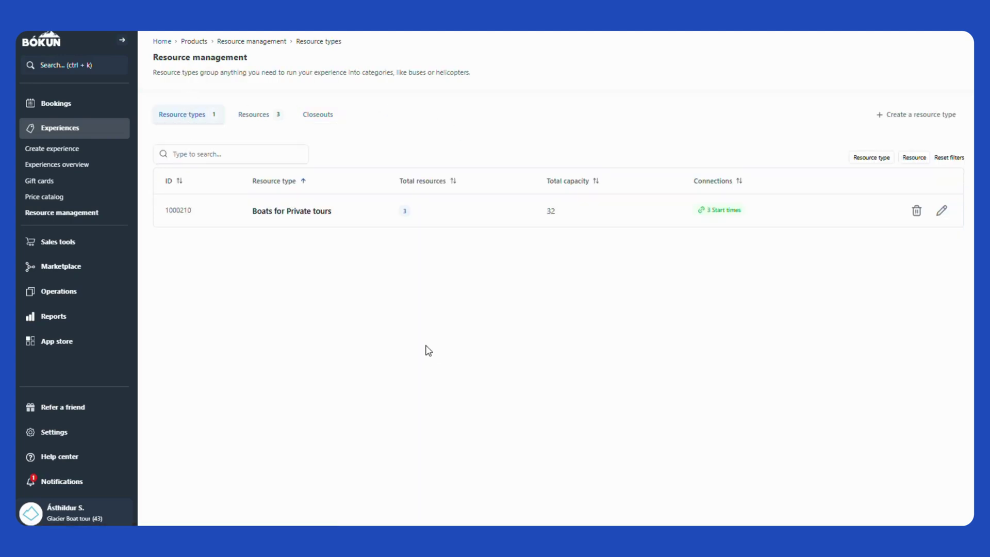